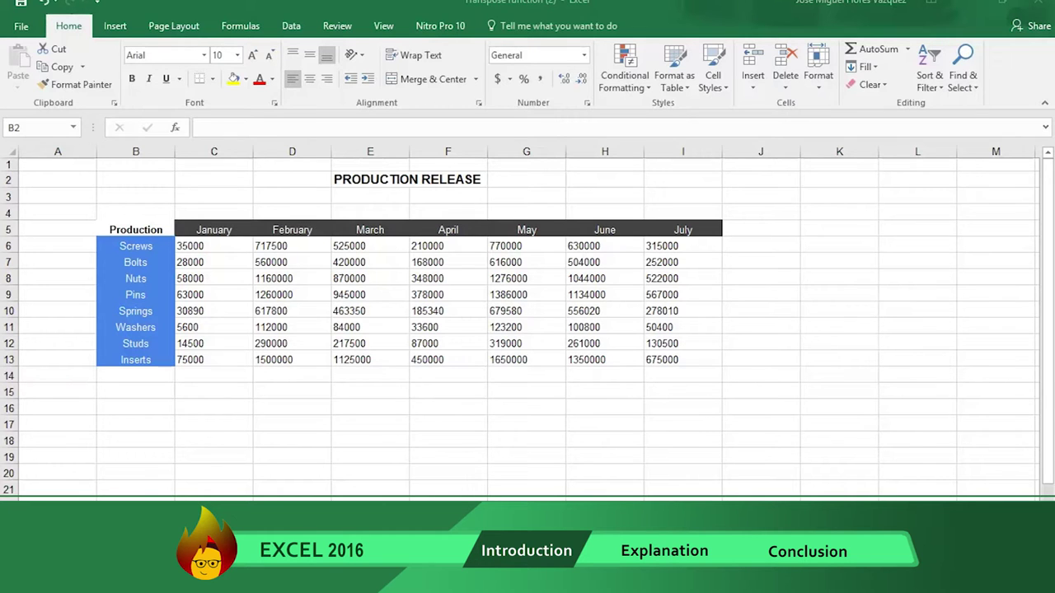
- Select the whole January–July production table on the COPY AND PASTE SPECIAL sheet
click(57, 441)
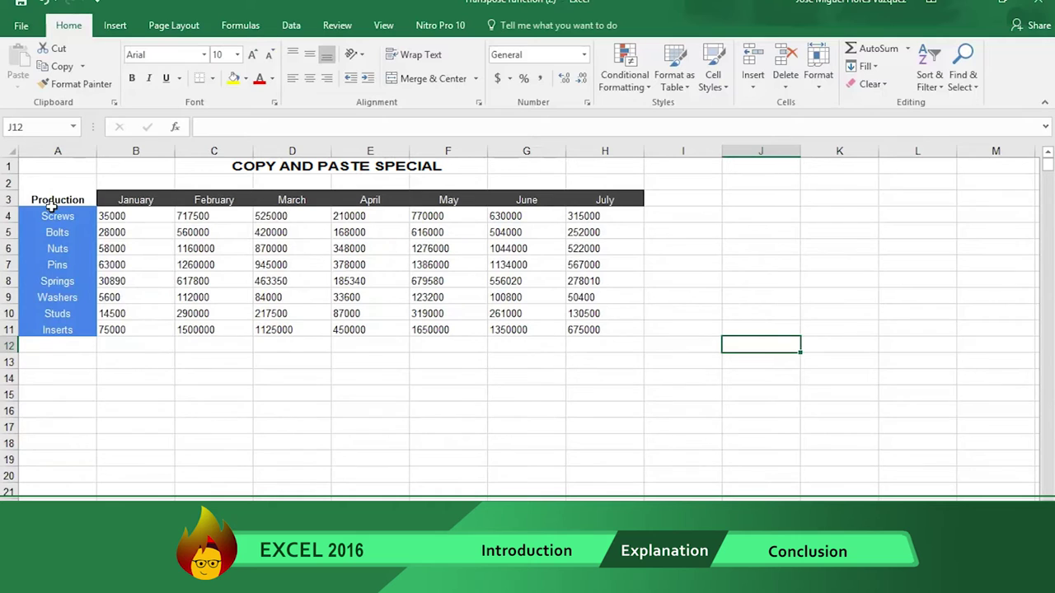
drag(54, 201, 567, 329)
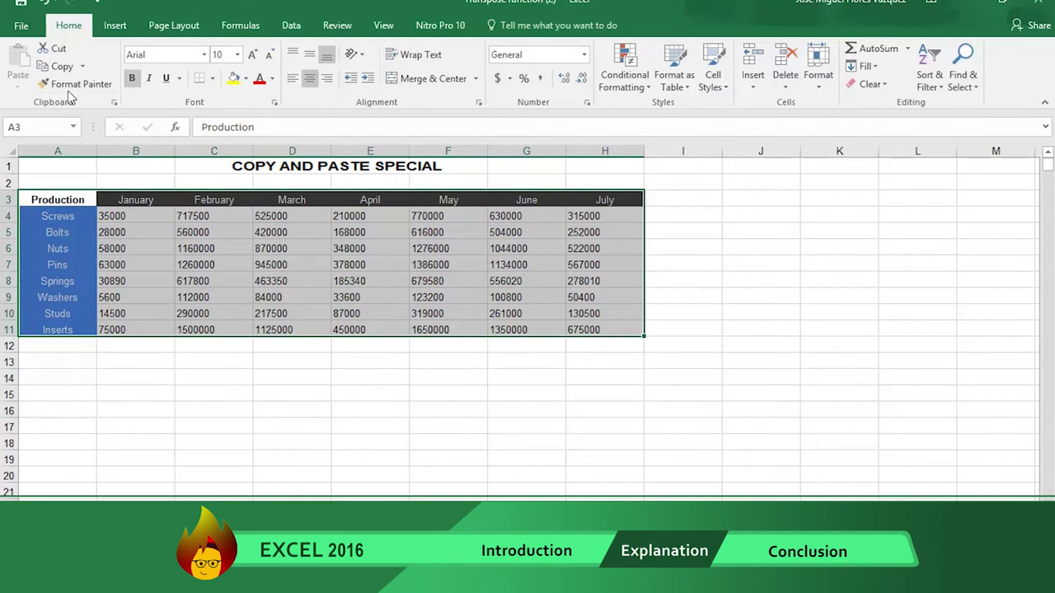
- Copy the production table and Paste Special it at A14 with Transpose ticked
click(82, 67)
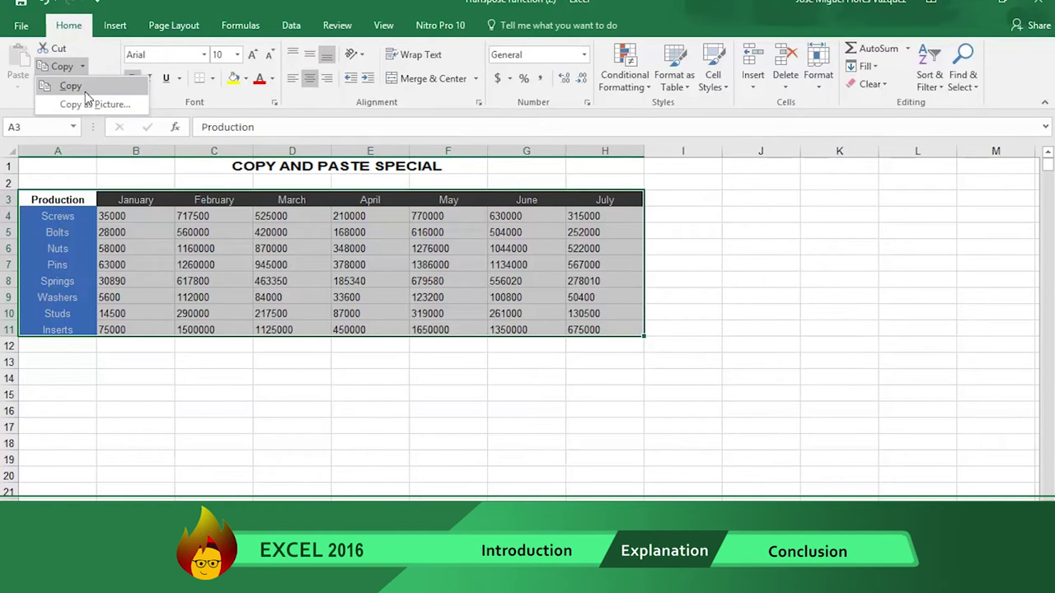
click(80, 85)
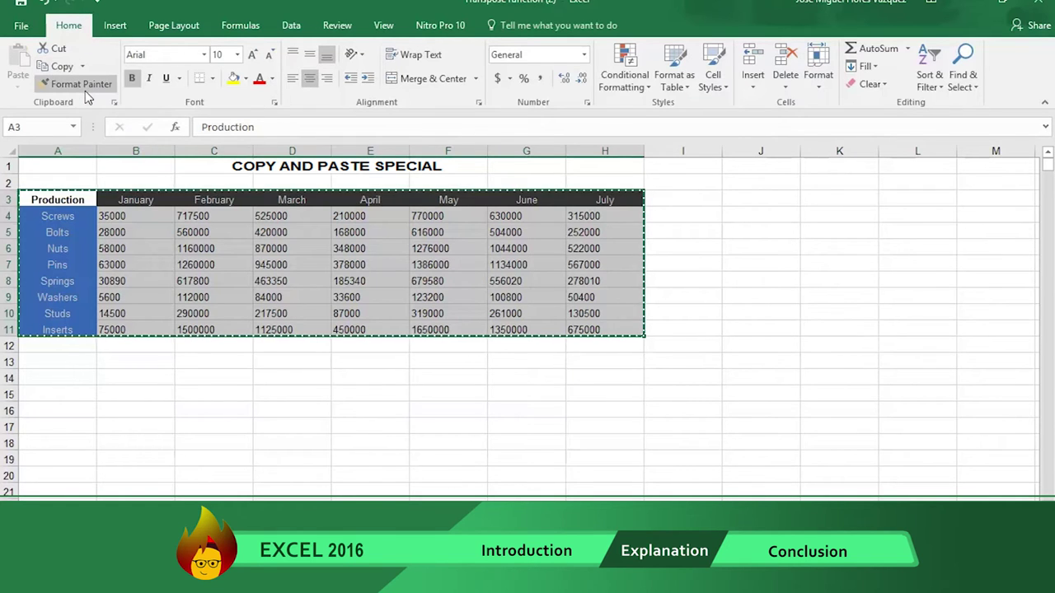
click(44, 381)
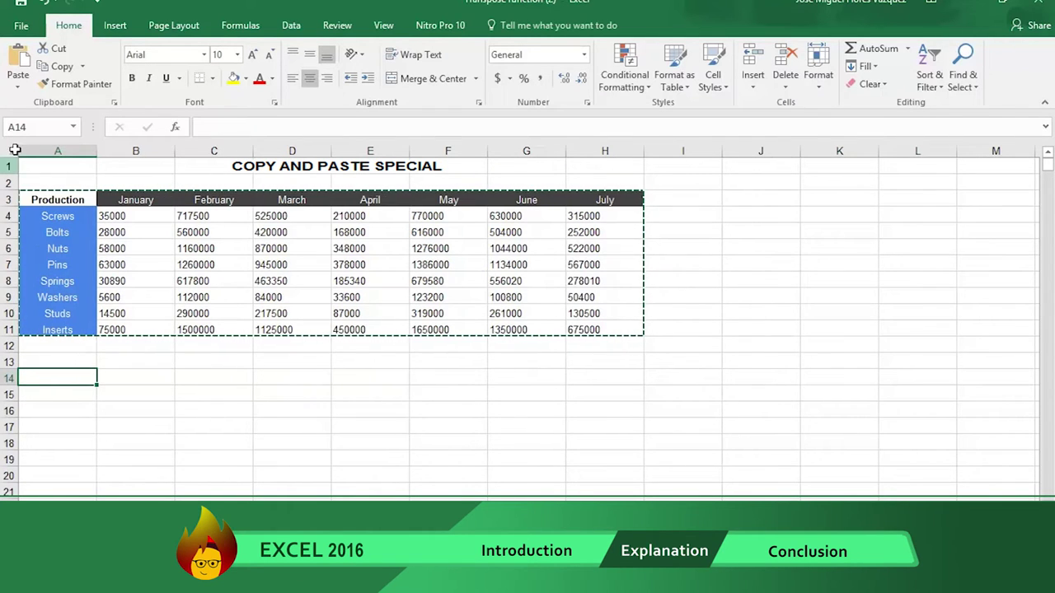
click(18, 86)
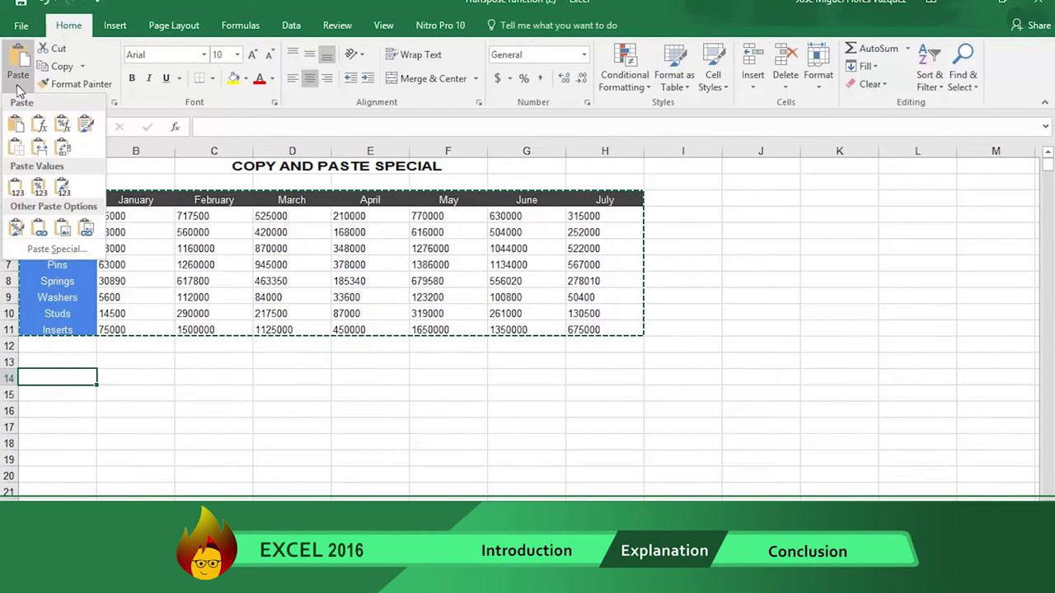
click(74, 251)
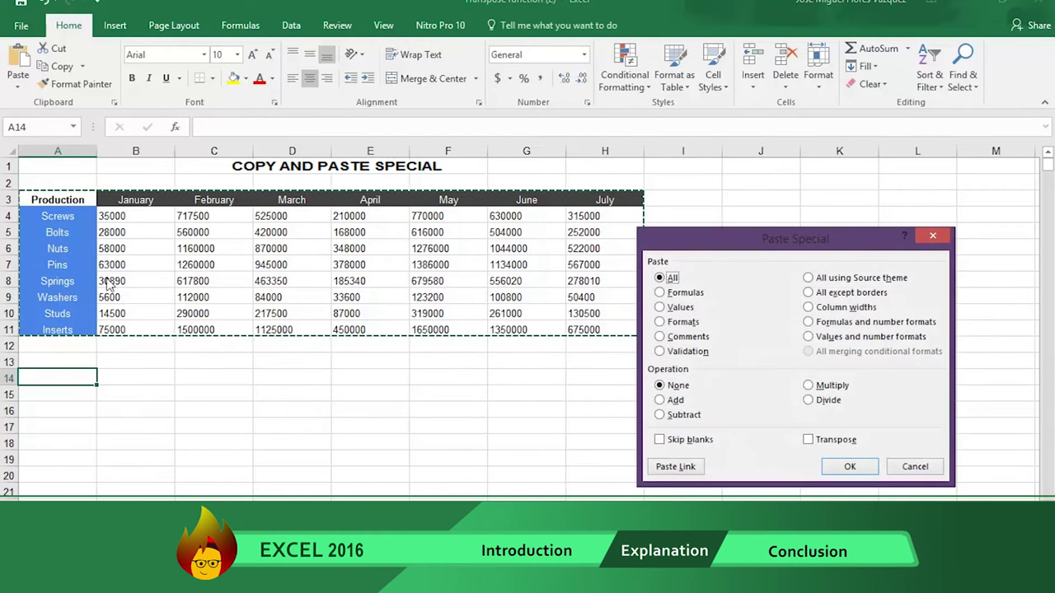
click(812, 441)
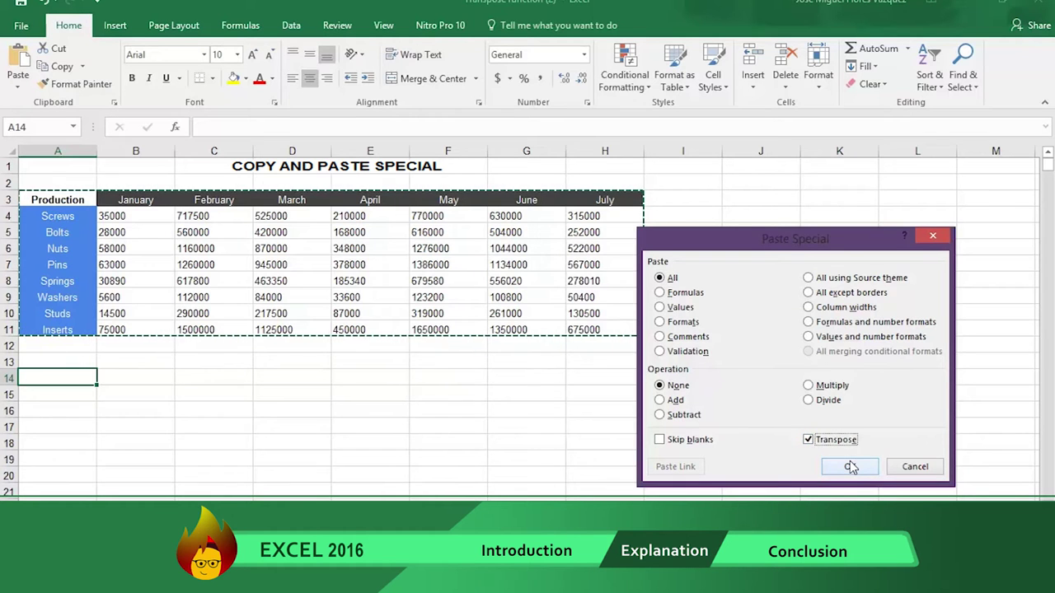
click(851, 467)
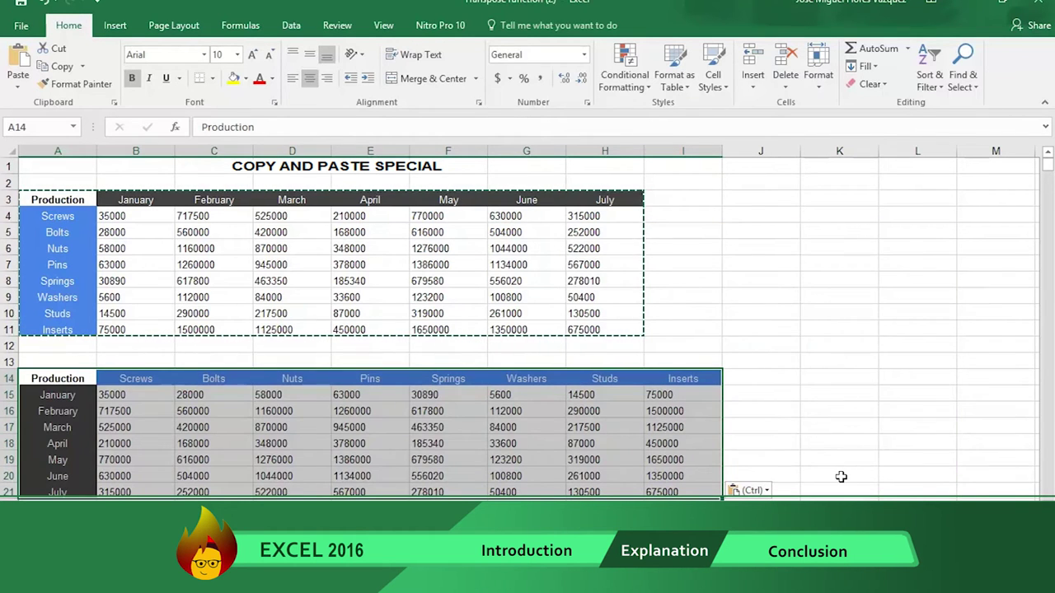
click(839, 476)
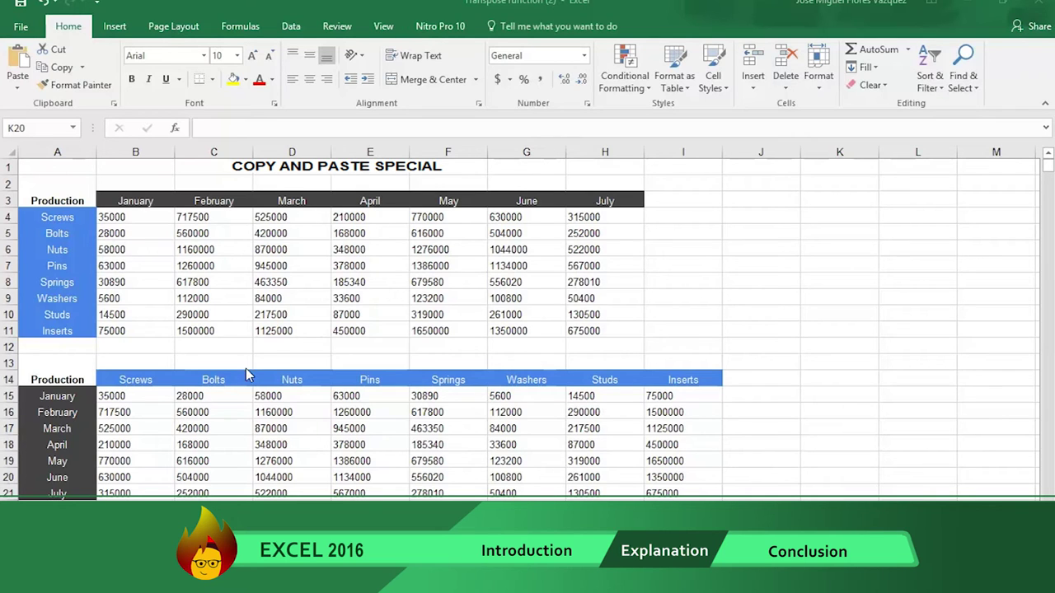
- Change the multiplier in Bolts' February formula in C5 from 20 to 80
click(196, 234)
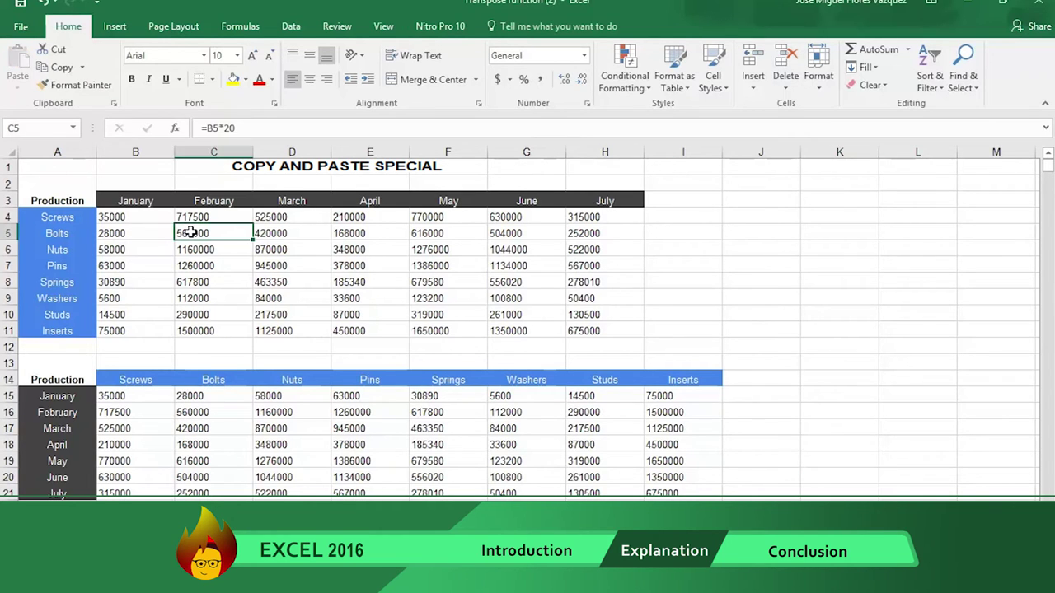
click(231, 127)
double_click(231, 129)
text(80)
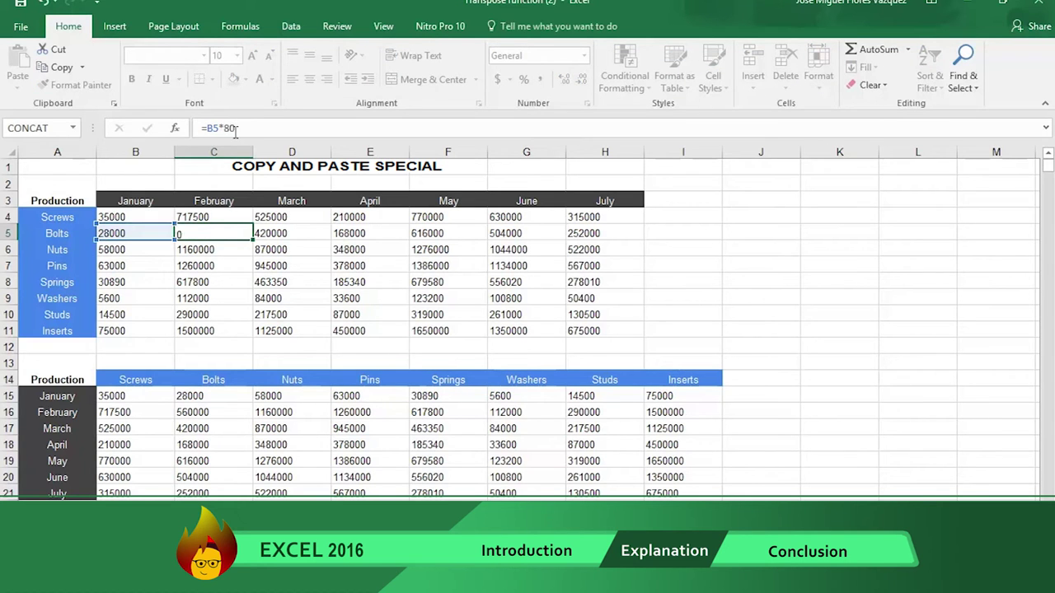
key(Return)
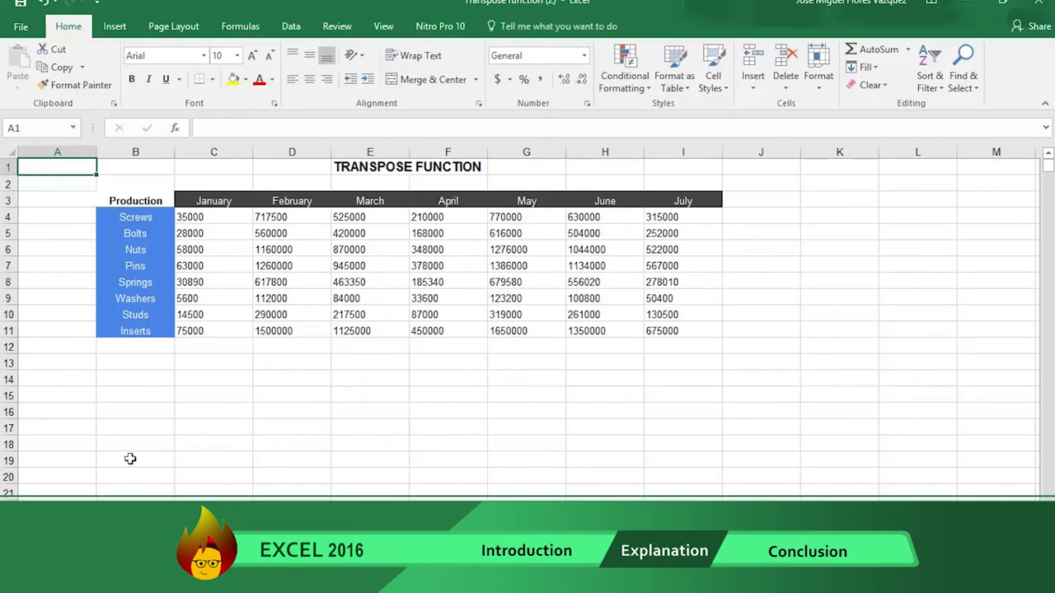
- Enter =TRANSPOSE(B3:I11) as an array formula across B14:I21 with Ctrl+Shift+Enter
click(126, 384)
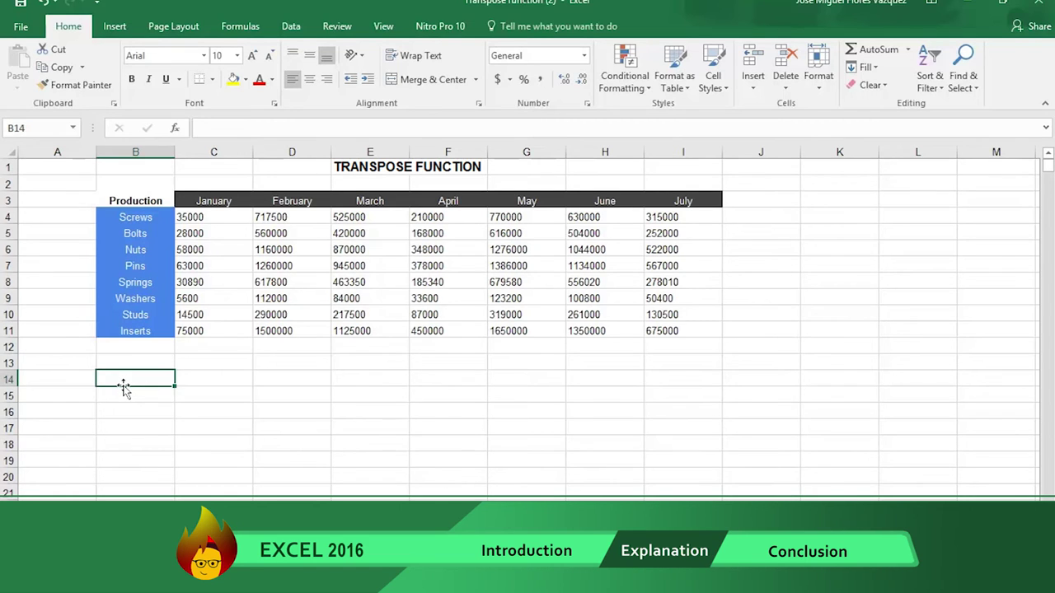
drag(124, 384, 123, 493)
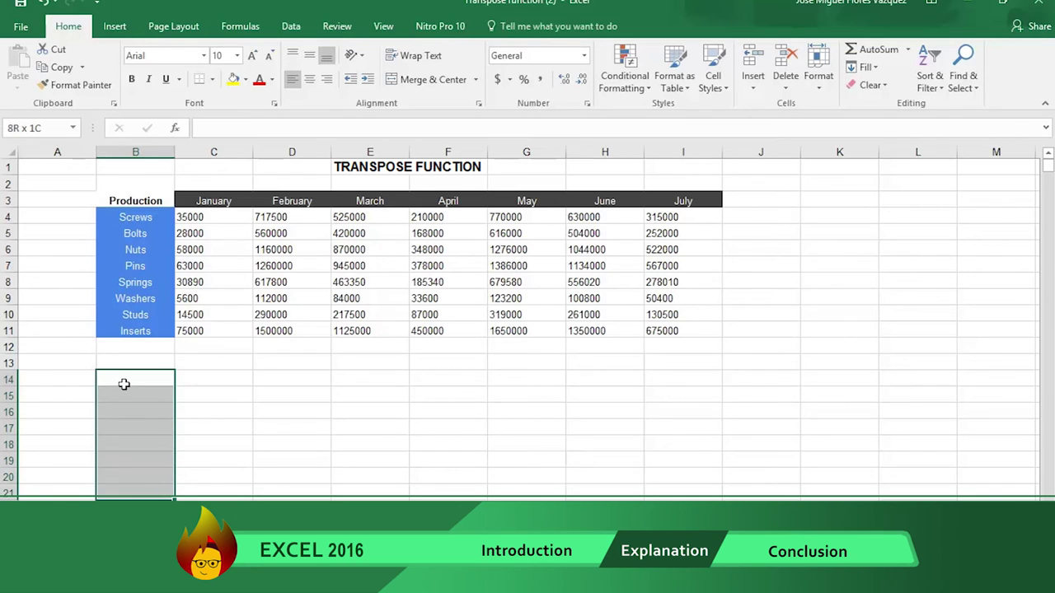
key(shift+Right)
key(shift+Right)
key(shift+Right)
key(shift+Right)
key(shift+Right)
key(shift+Right)
key(shift+Right)
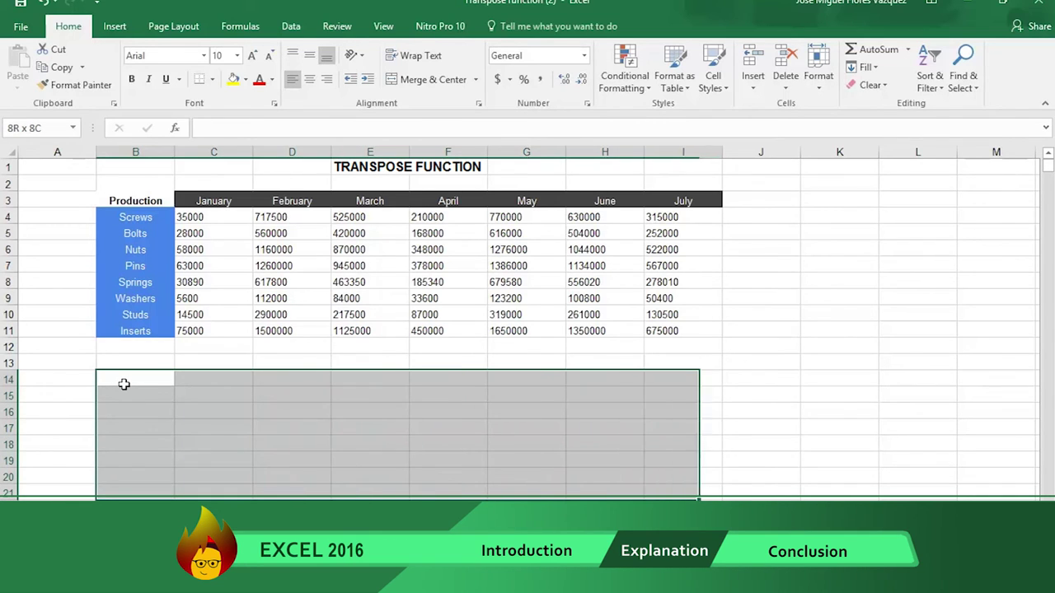
text(=)
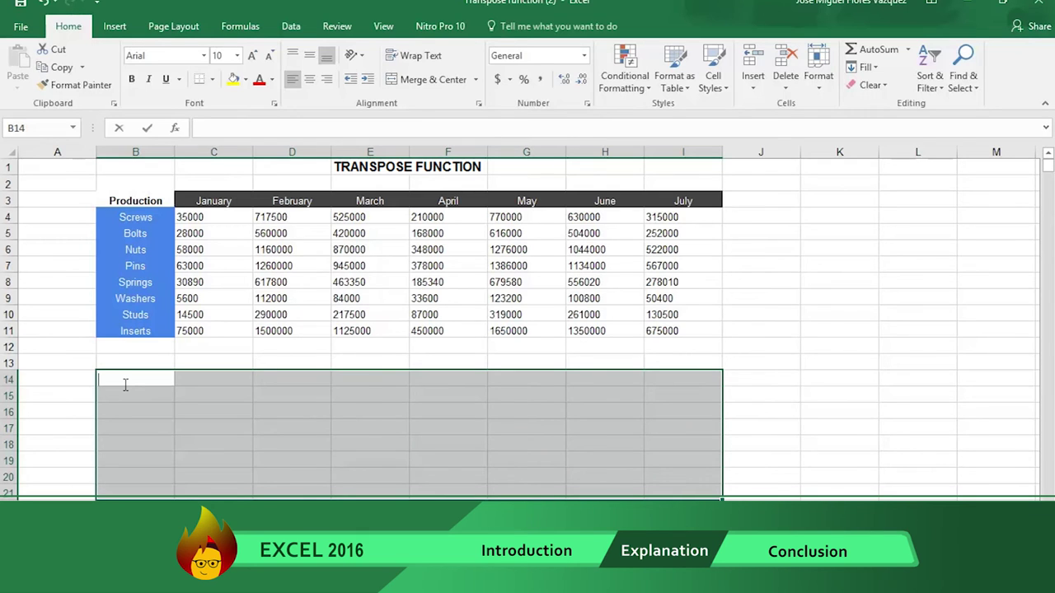
text(TRANS)
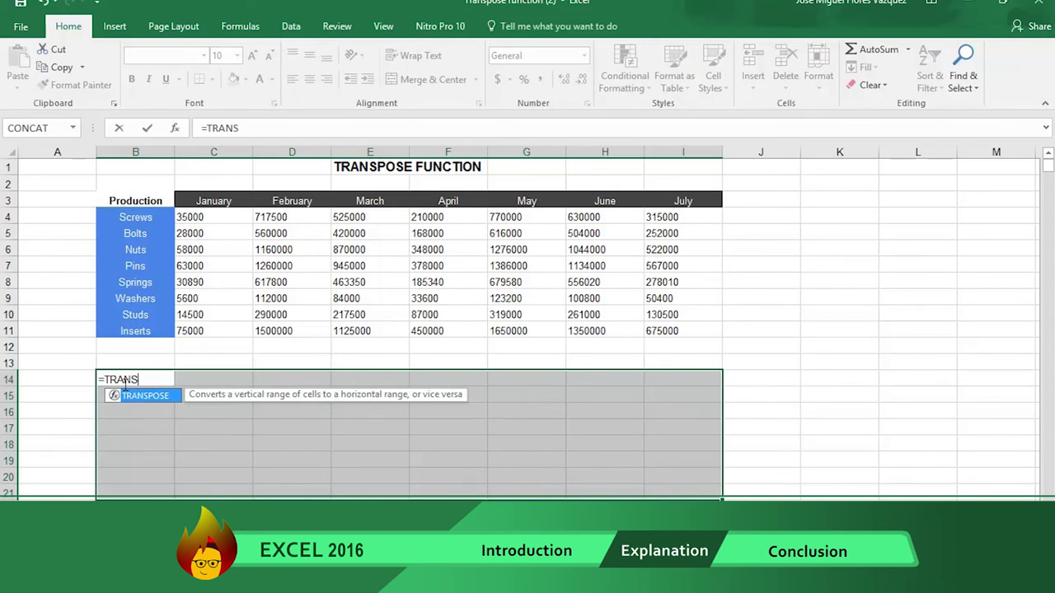
text(POSE()
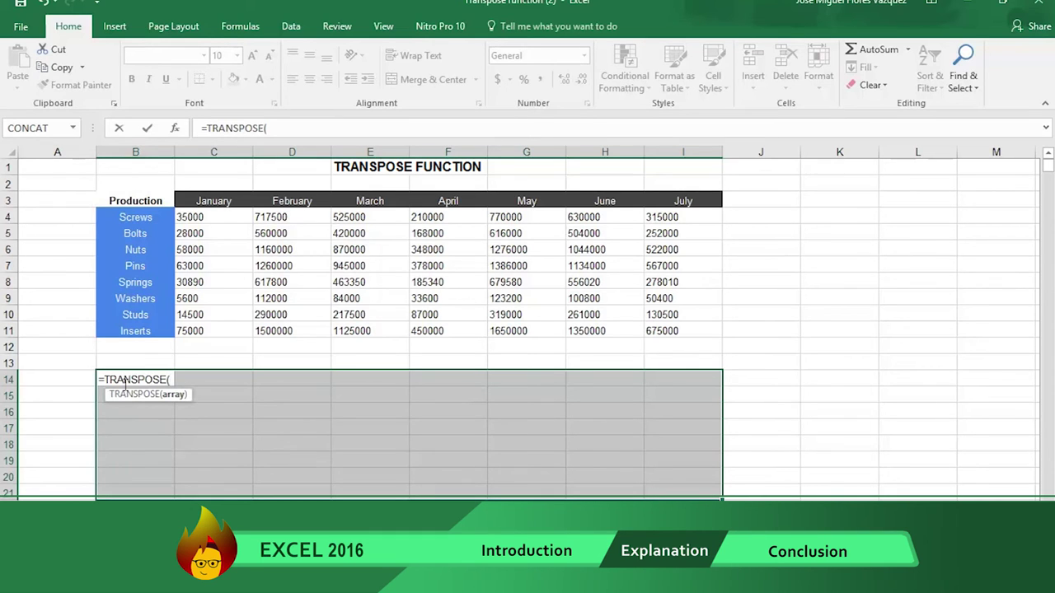
drag(132, 206, 677, 330)
text())
key(ctrl+shift+Return)
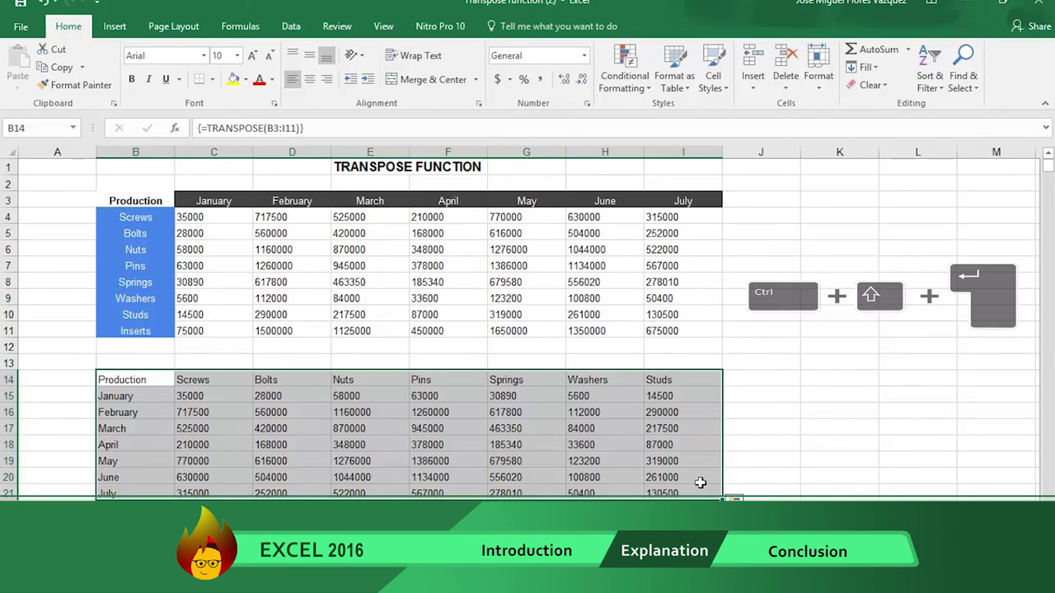
click(761, 461)
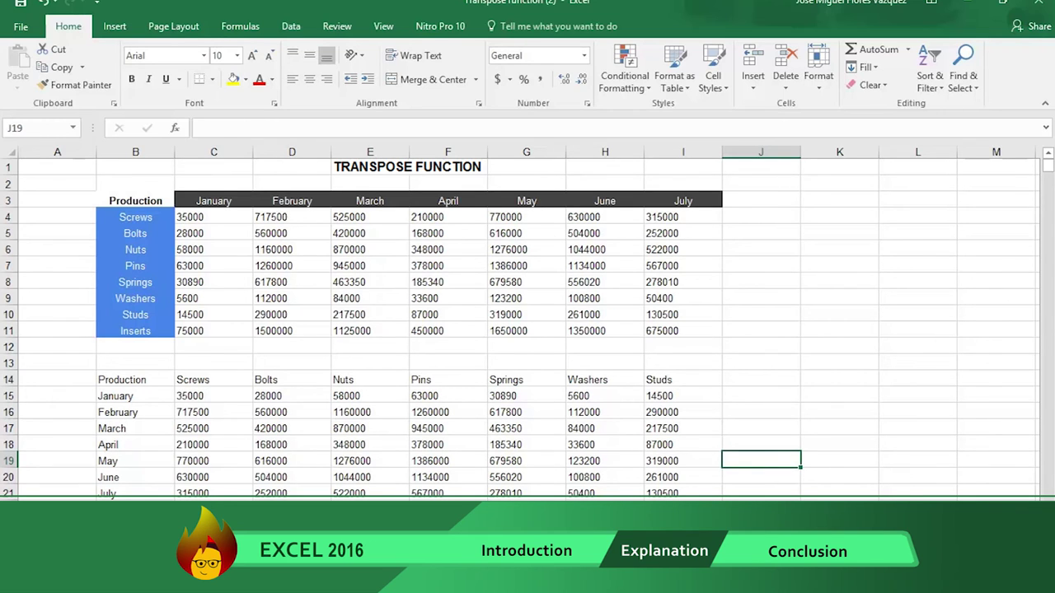
- Change the multiplier in D5's formula from 20 to 80, giving 2240000
click(270, 235)
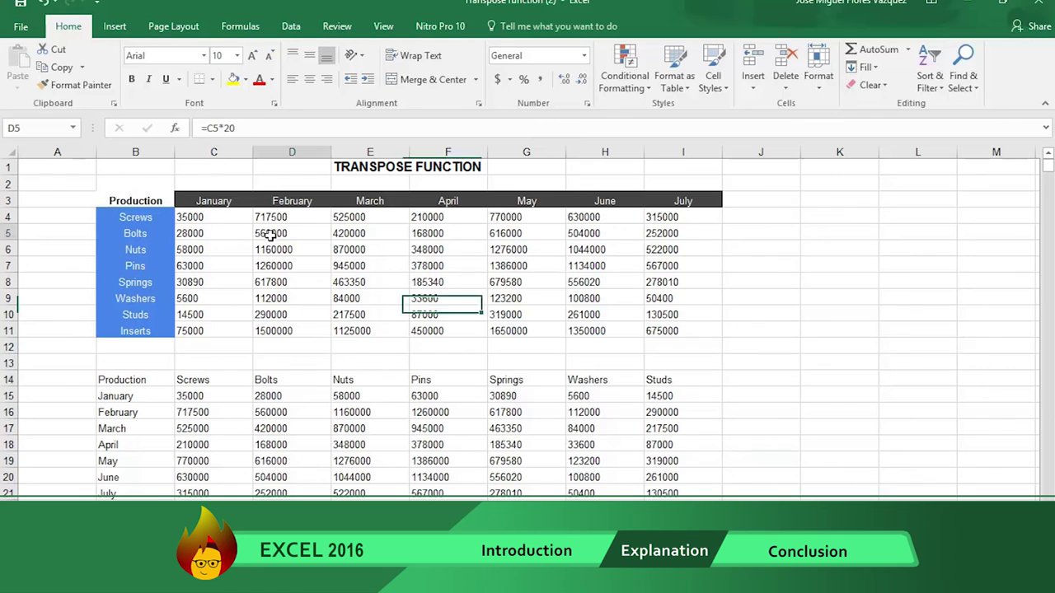
drag(225, 128, 264, 130)
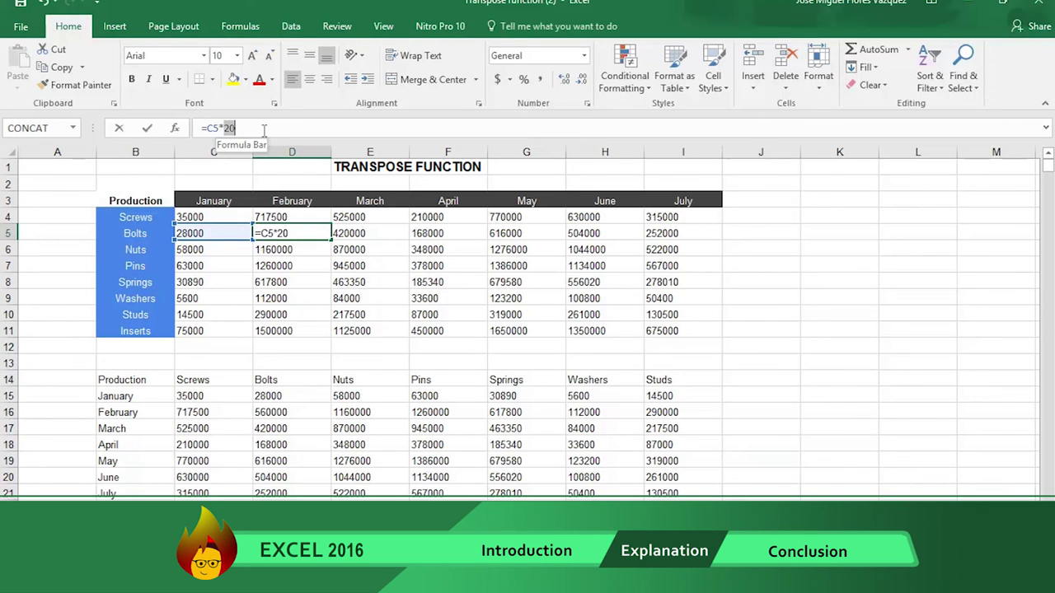
text(80)
key(Return)
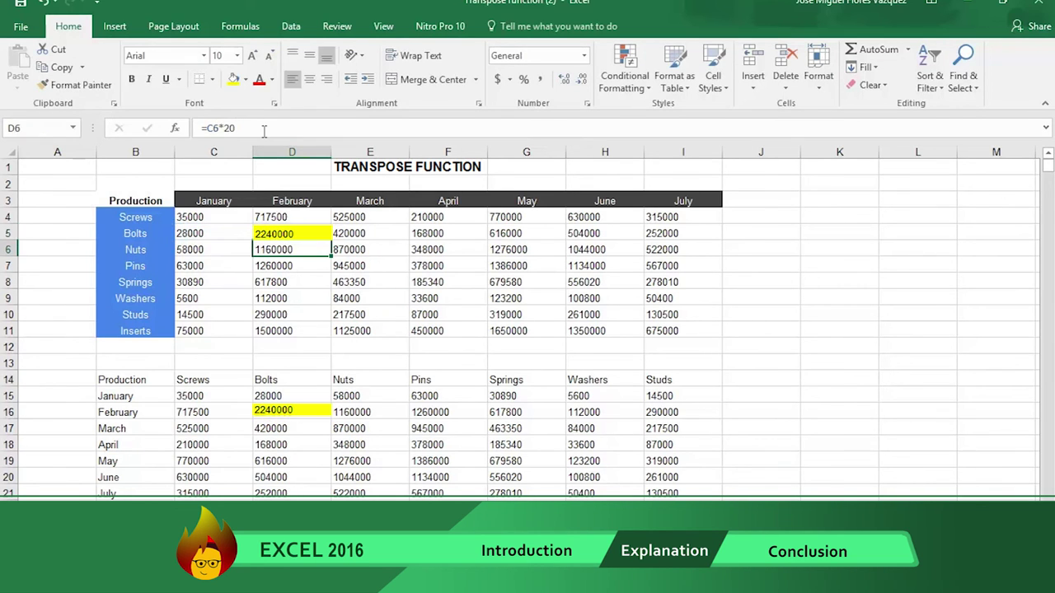